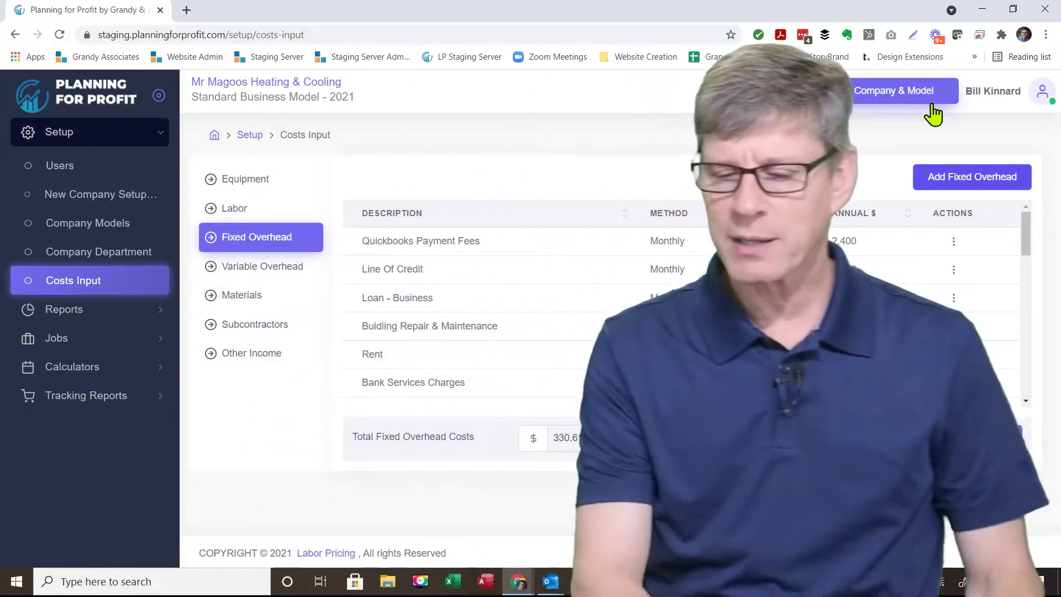
Step: Add a new fixed overhead entry with the description 'Advertising'
{"action": "left_click", "coordinate": [964, 178]}
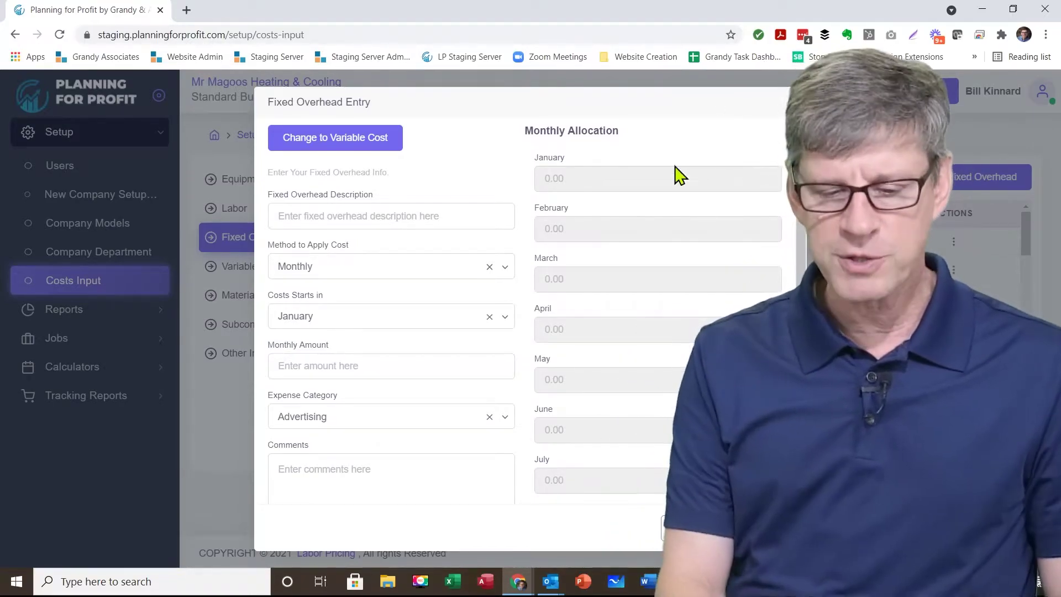
{"action": "left_click", "coordinate": [339, 216]}
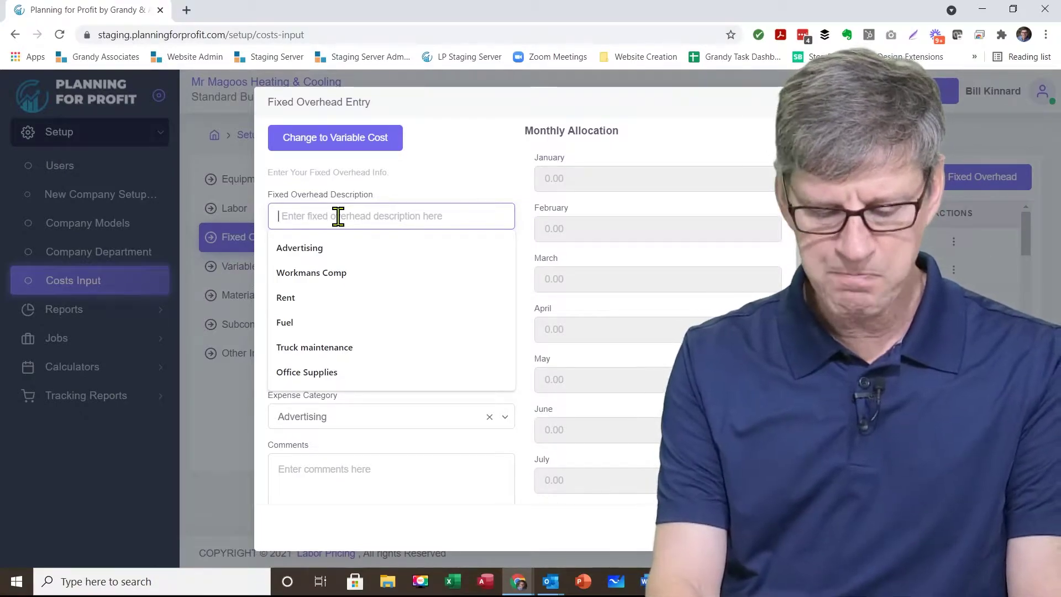
{"action": "type", "text": "Ad"}
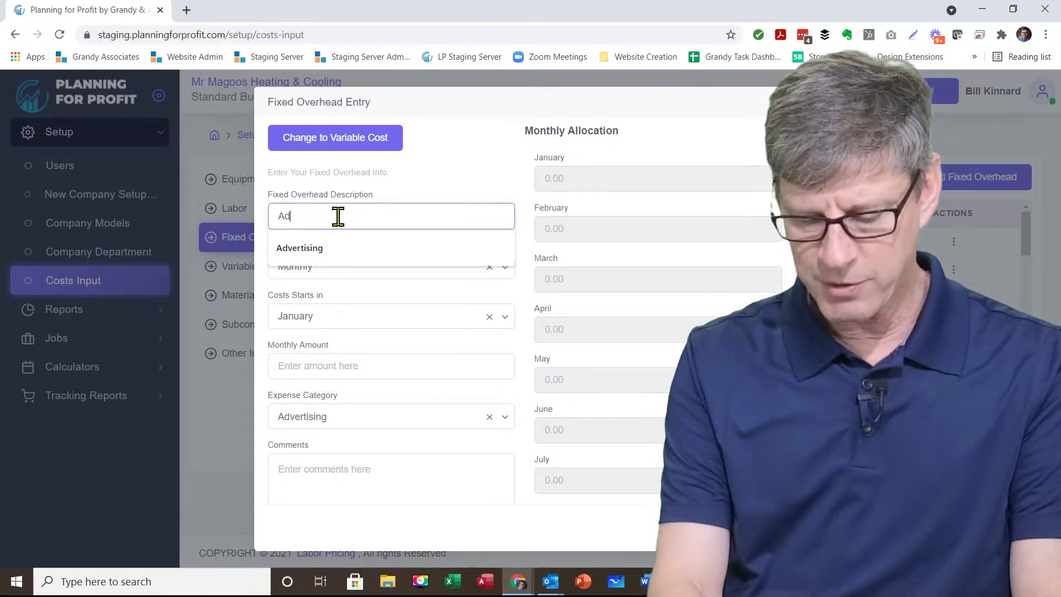
{"action": "type", "text": "vertising"}
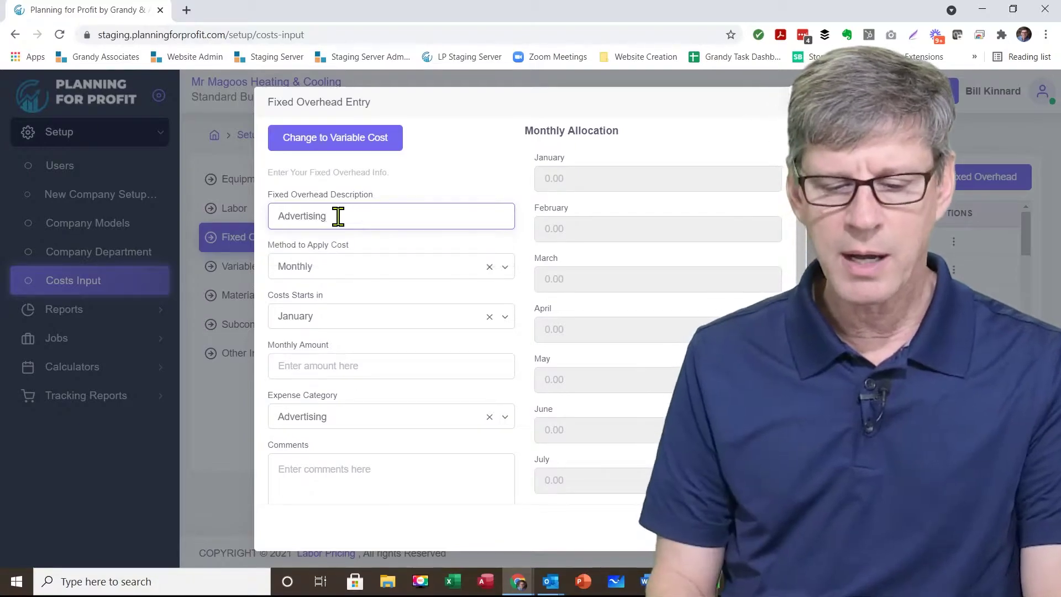
{"action": "key", "text": "Tab"}
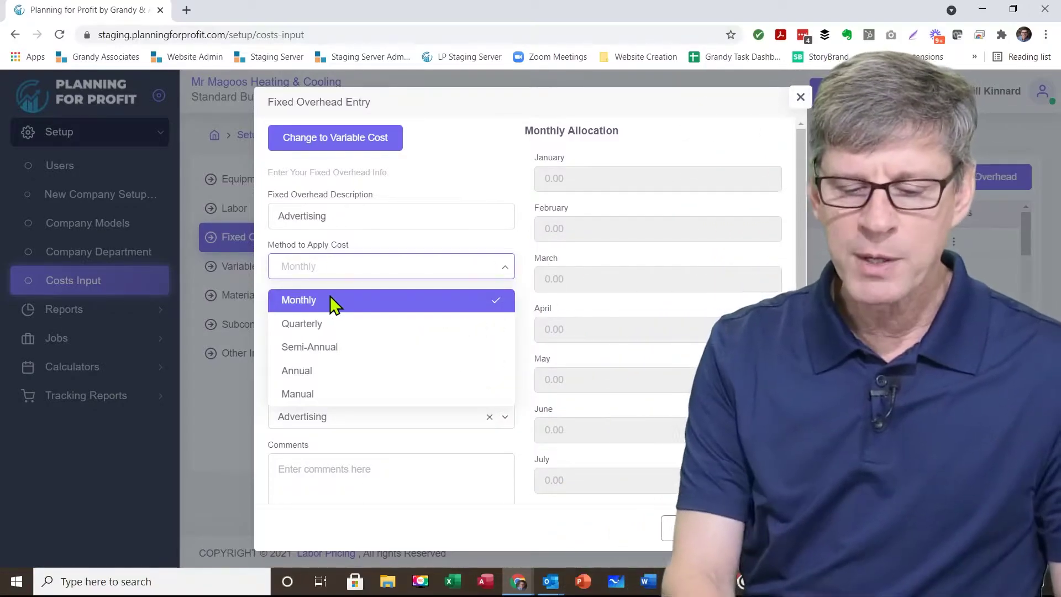
Step: Set the Advertising cost to apply monthly, starting in January
{"action": "left_click", "coordinate": [333, 301]}
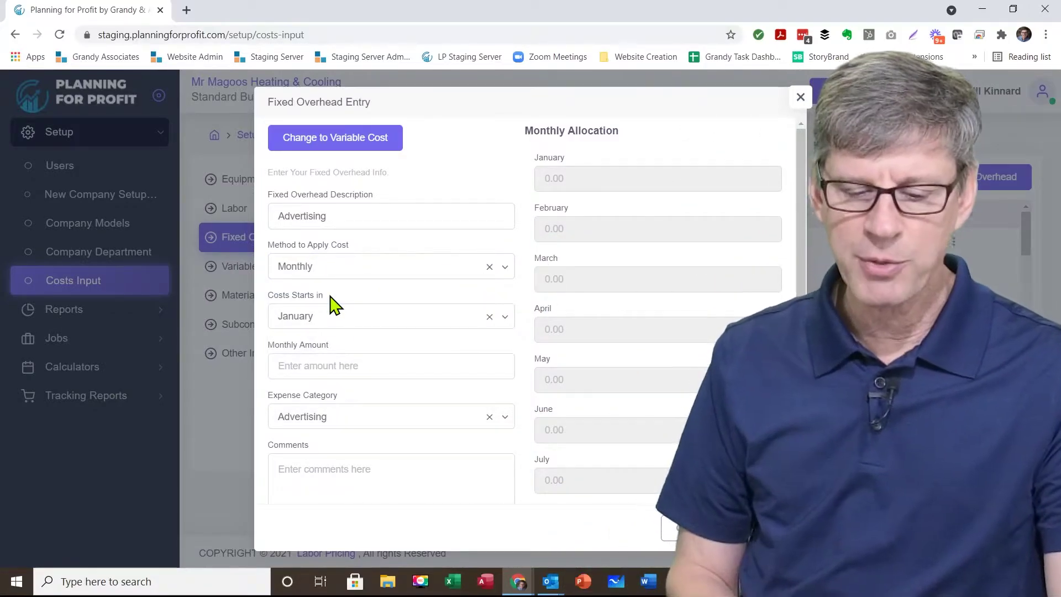
{"action": "left_click", "coordinate": [338, 313]}
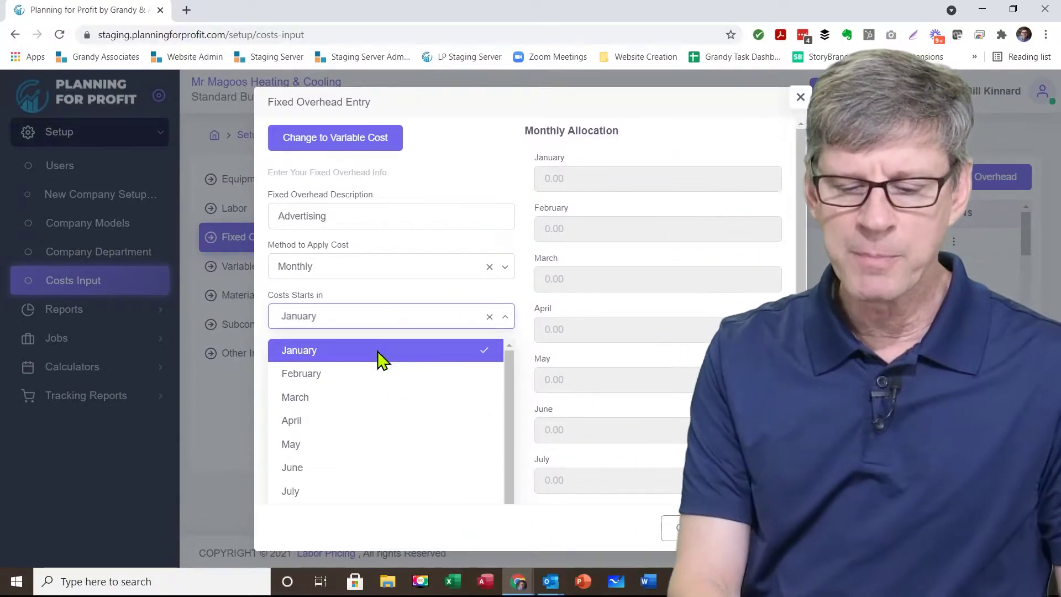
{"action": "left_click", "coordinate": [379, 356]}
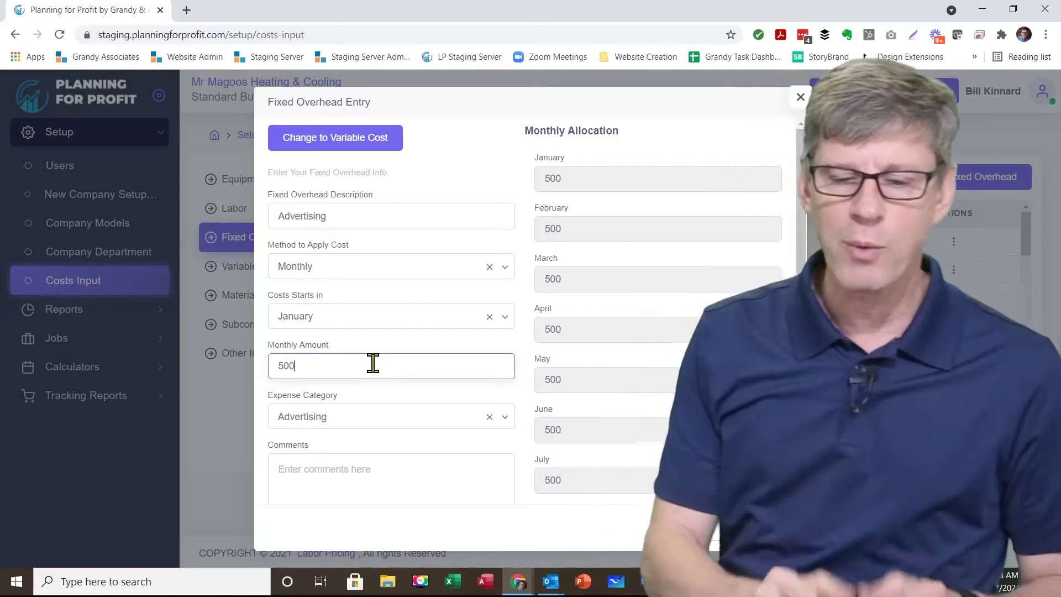
{"action": "left_click", "coordinate": [506, 317]}
{"action": "left_click", "coordinate": [341, 396]}
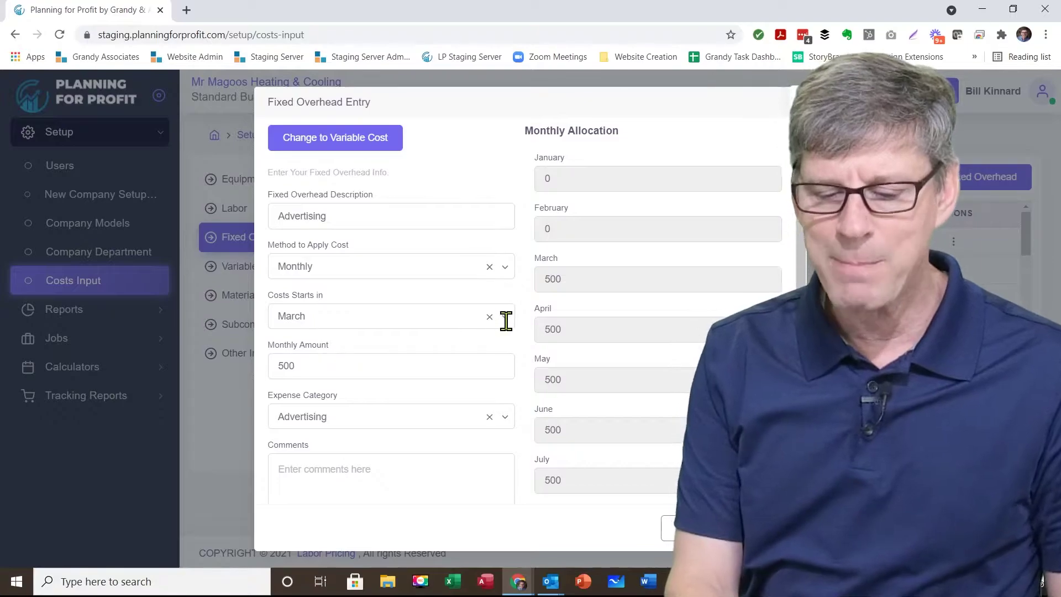
{"action": "left_click", "coordinate": [505, 319]}
{"action": "left_click", "coordinate": [418, 354]}
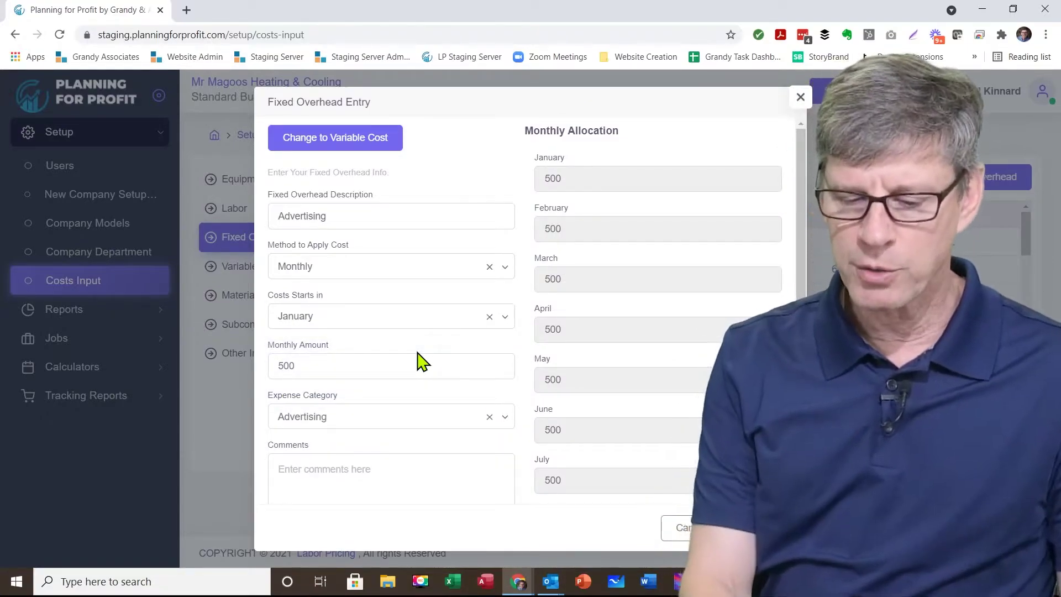
{"action": "scroll", "coordinate": [803, 254], "scroll_direction": "down", "scroll_amount": 5}
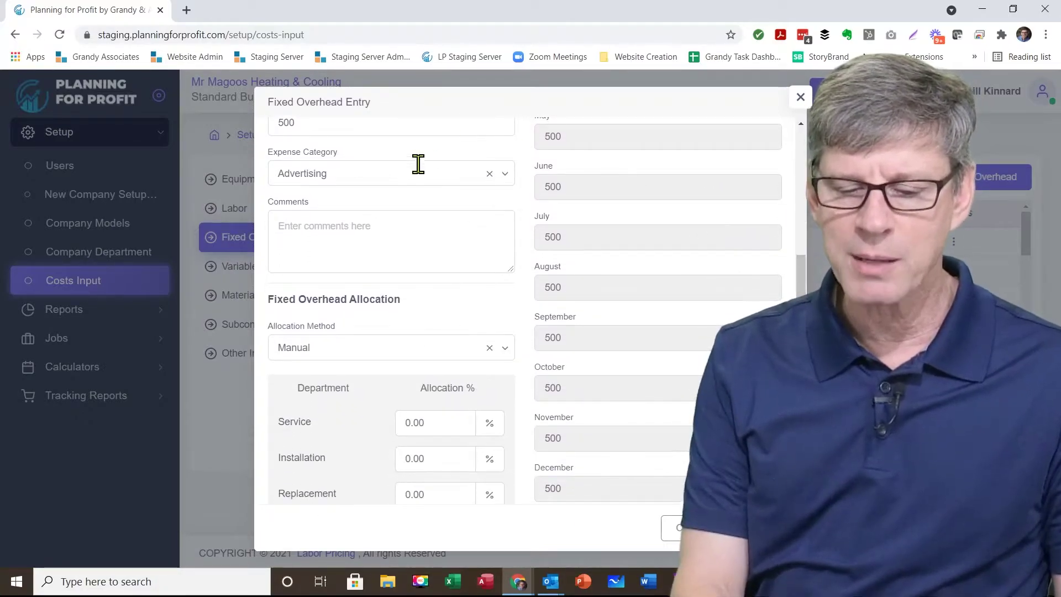
{"action": "left_click", "coordinate": [508, 173]}
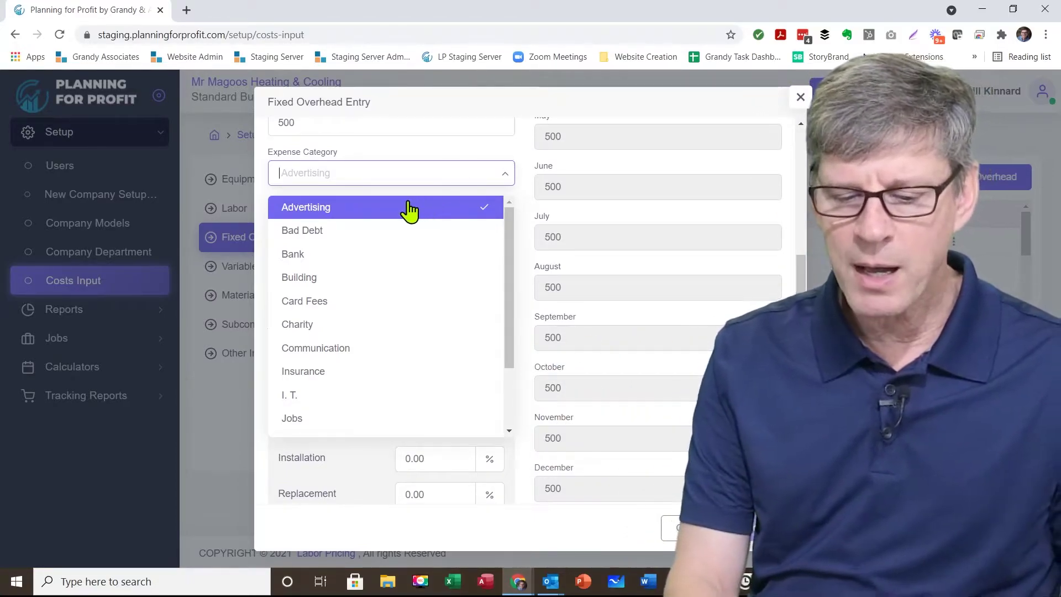
{"action": "left_click", "coordinate": [410, 210]}
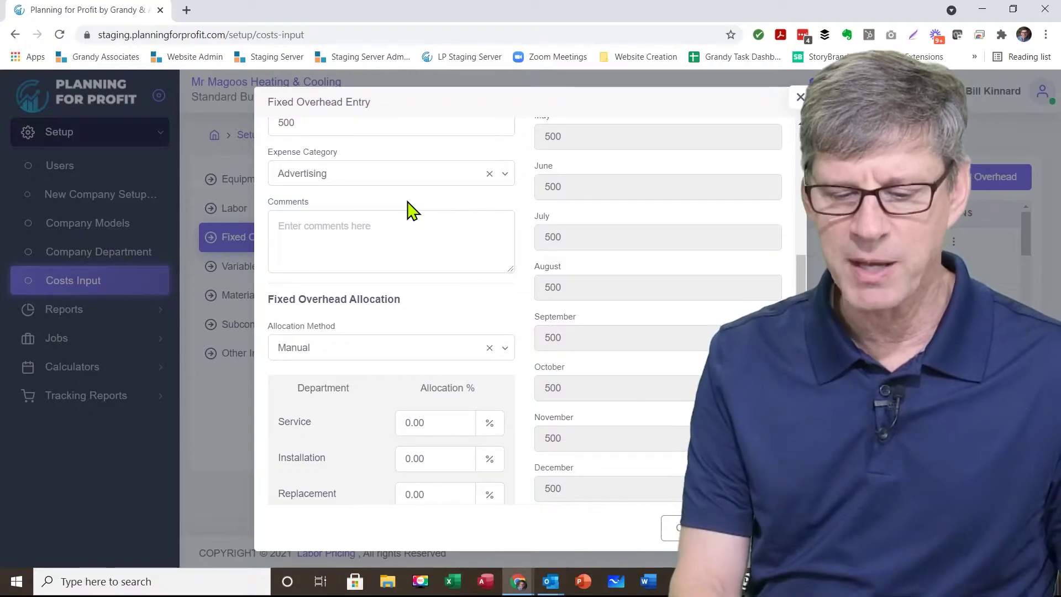
{"action": "left_click", "coordinate": [358, 226]}
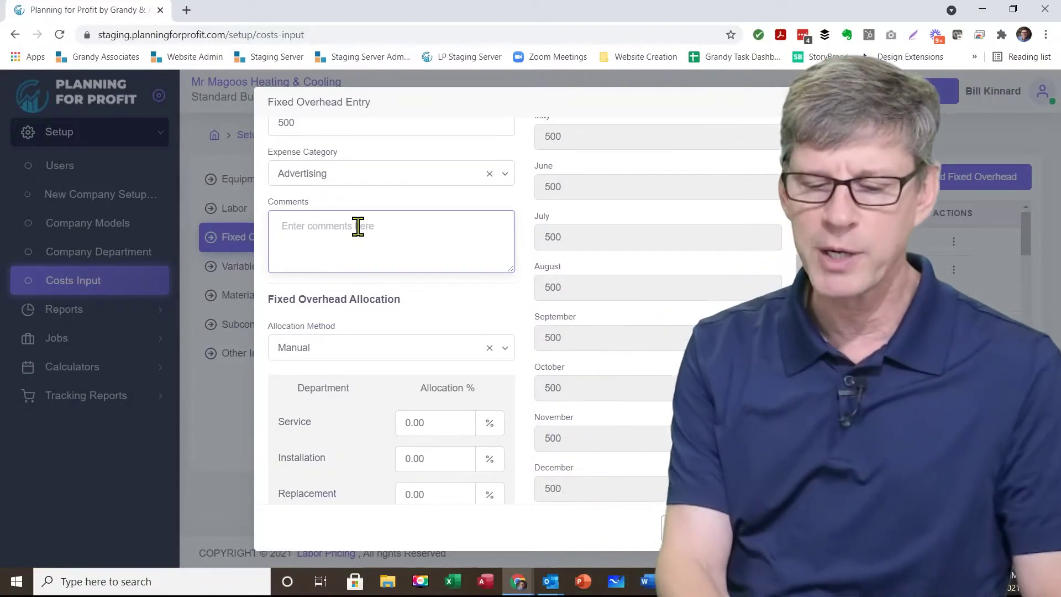
{"action": "scroll", "coordinate": [387, 304], "scroll_direction": "down", "scroll_amount": 2}
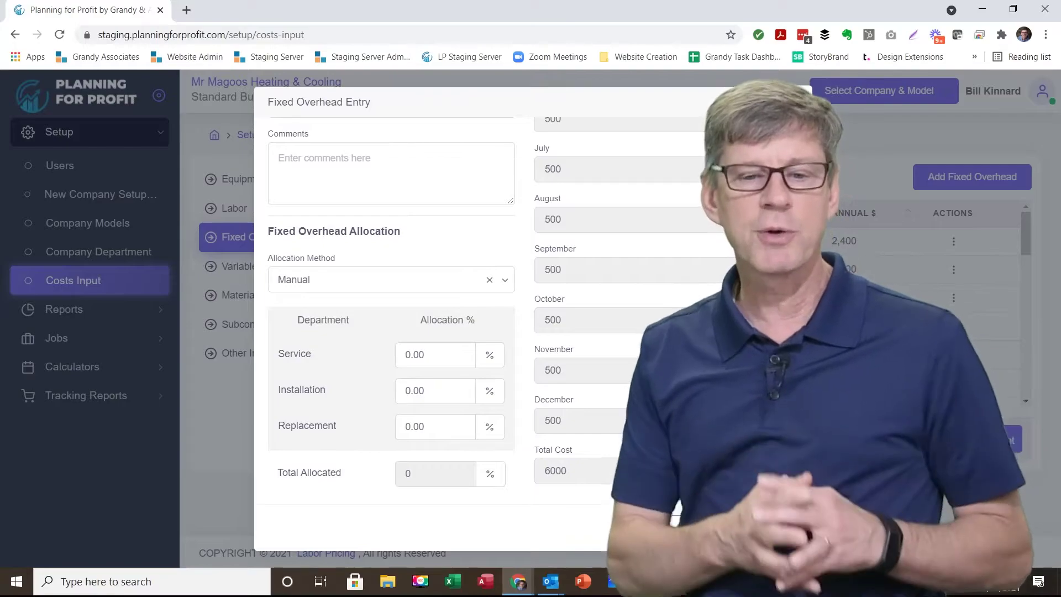
Step: Try All Employees and All Field Labor, then allocate by Equipment (43% Service, 35% Installation, 22% Replacement)
{"action": "left_click", "coordinate": [506, 279]}
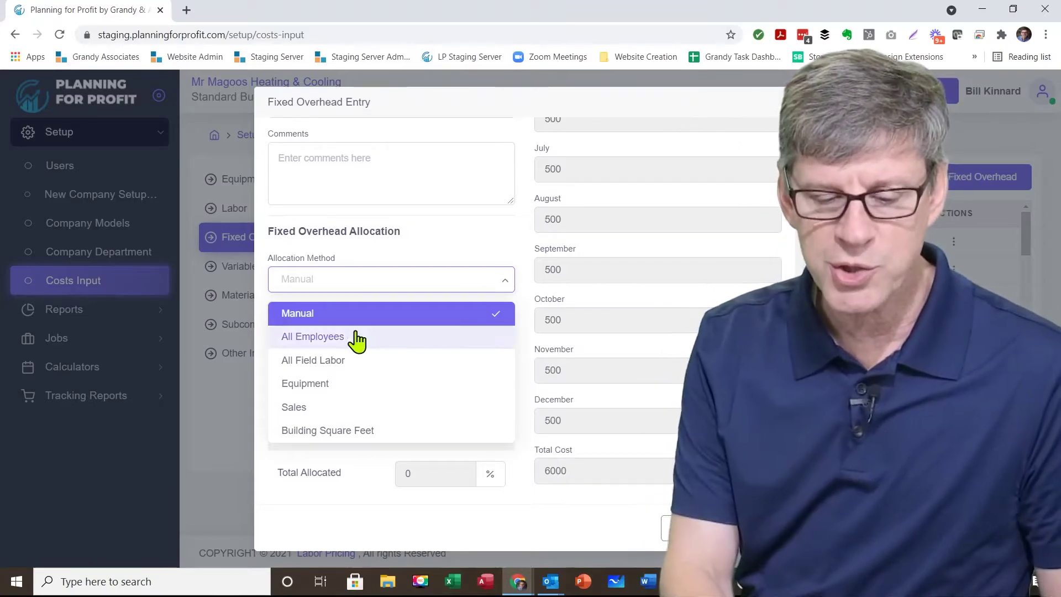
{"action": "left_click", "coordinate": [340, 338]}
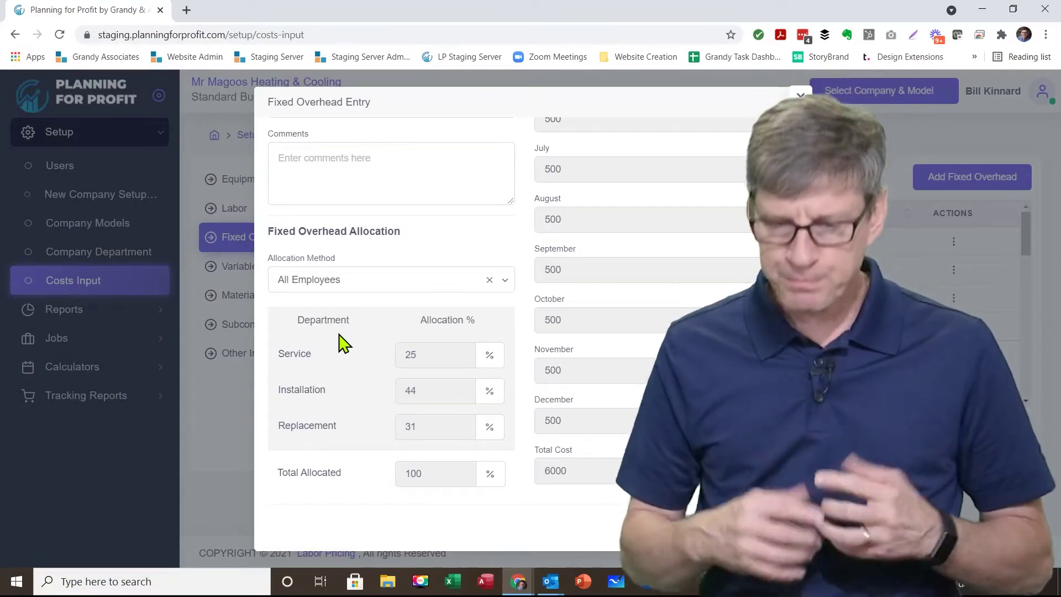
{"action": "left_click", "coordinate": [505, 278]}
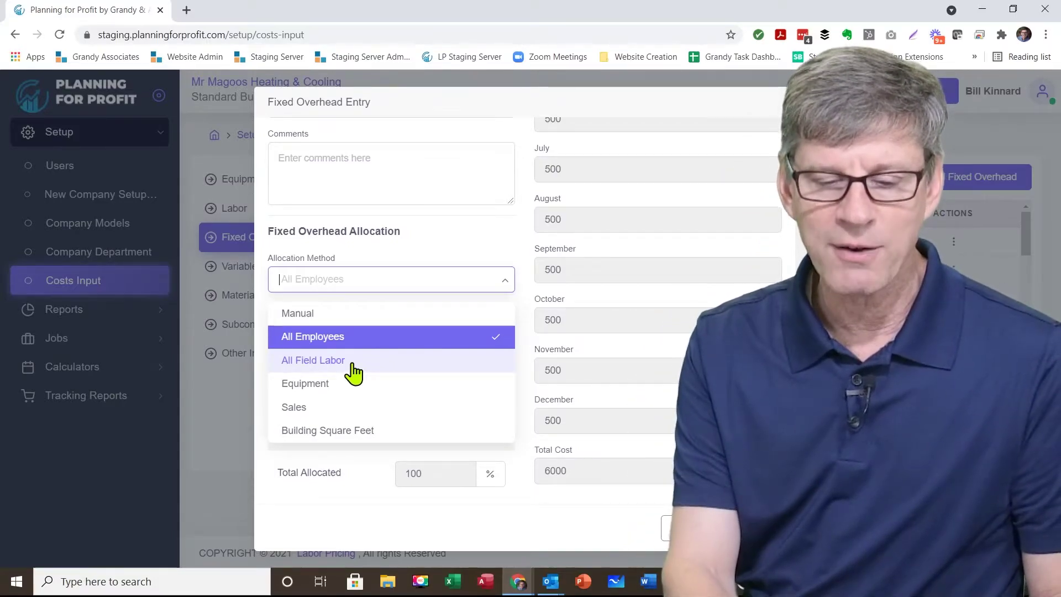
{"action": "left_click", "coordinate": [353, 365]}
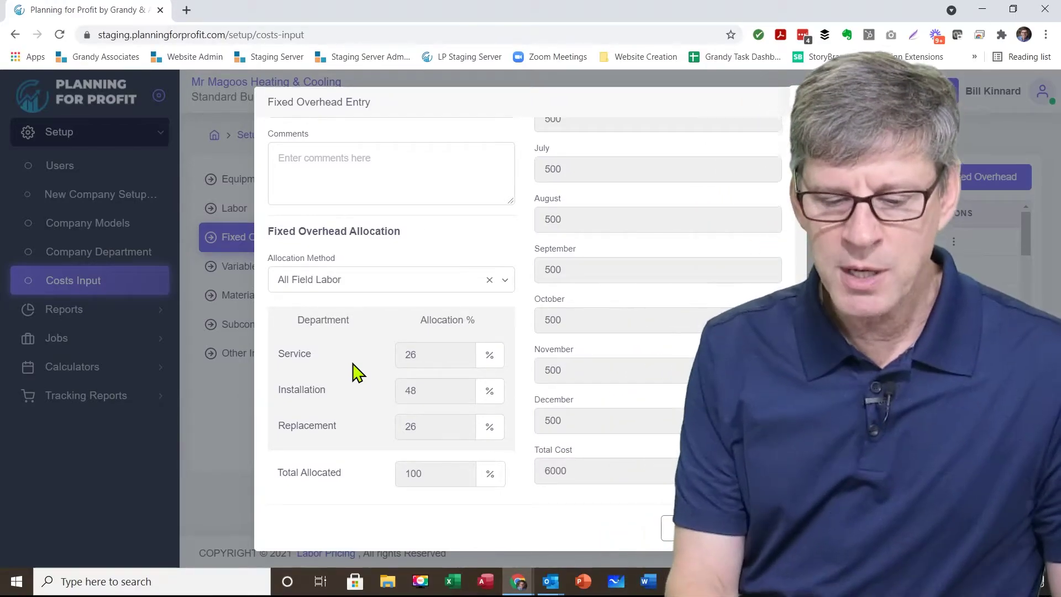
{"action": "left_click", "coordinate": [504, 279]}
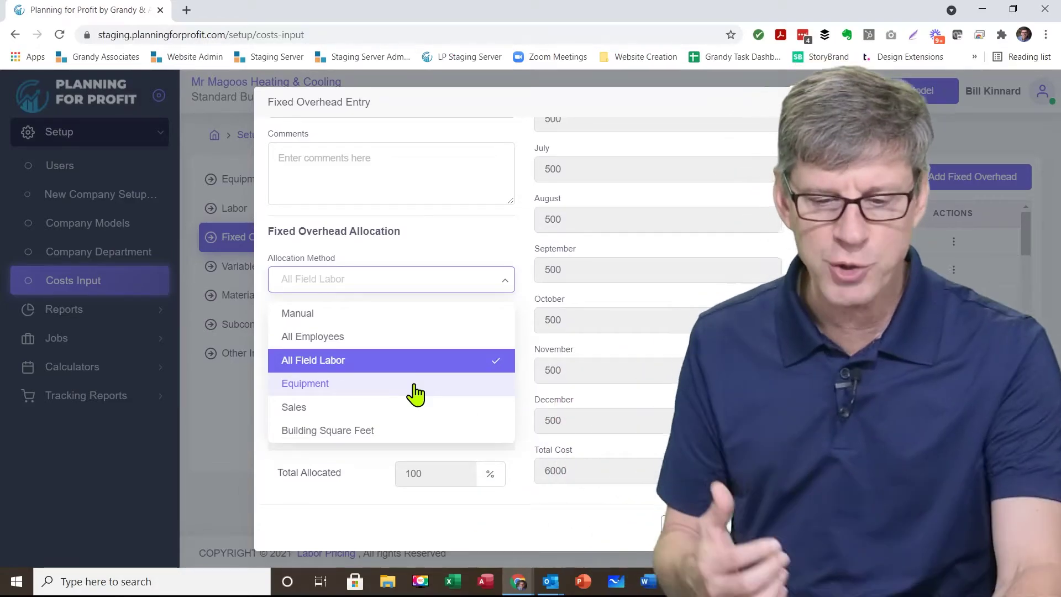
{"action": "left_click", "coordinate": [417, 394]}
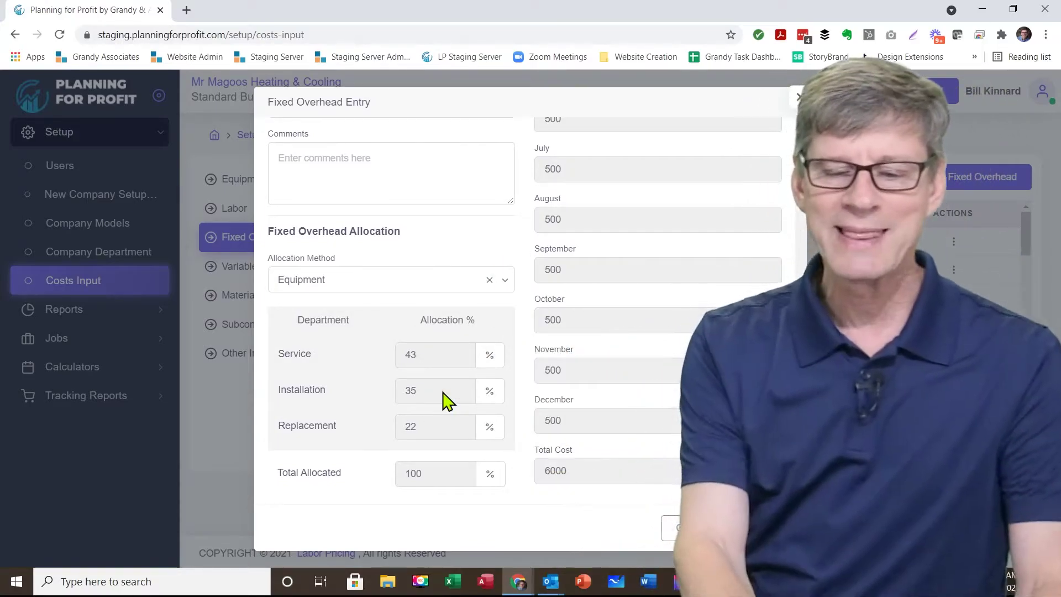
{"action": "left_click", "coordinate": [506, 280]}
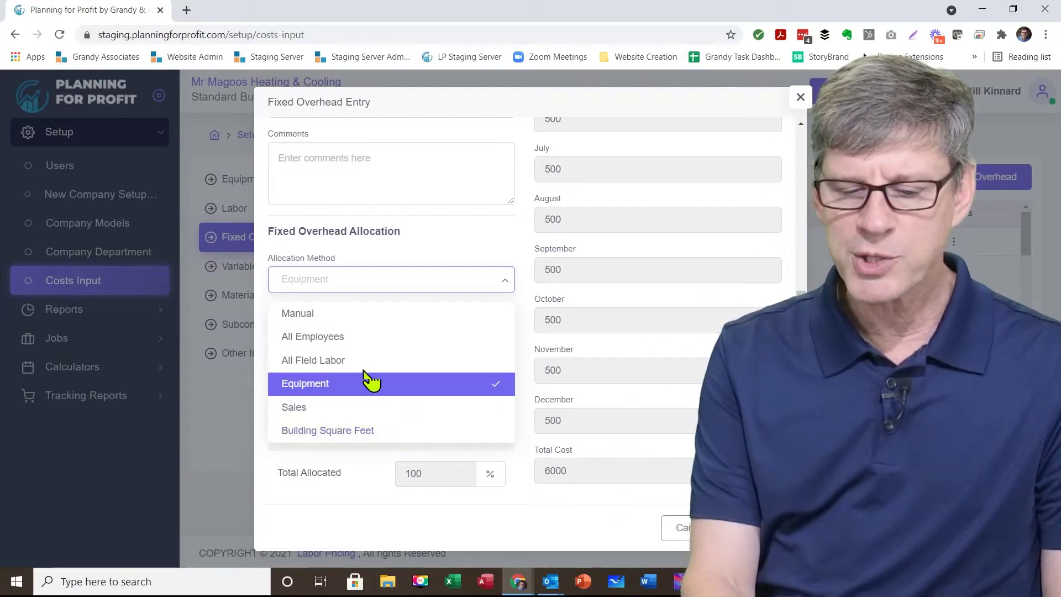
{"action": "left_click", "coordinate": [322, 391]}
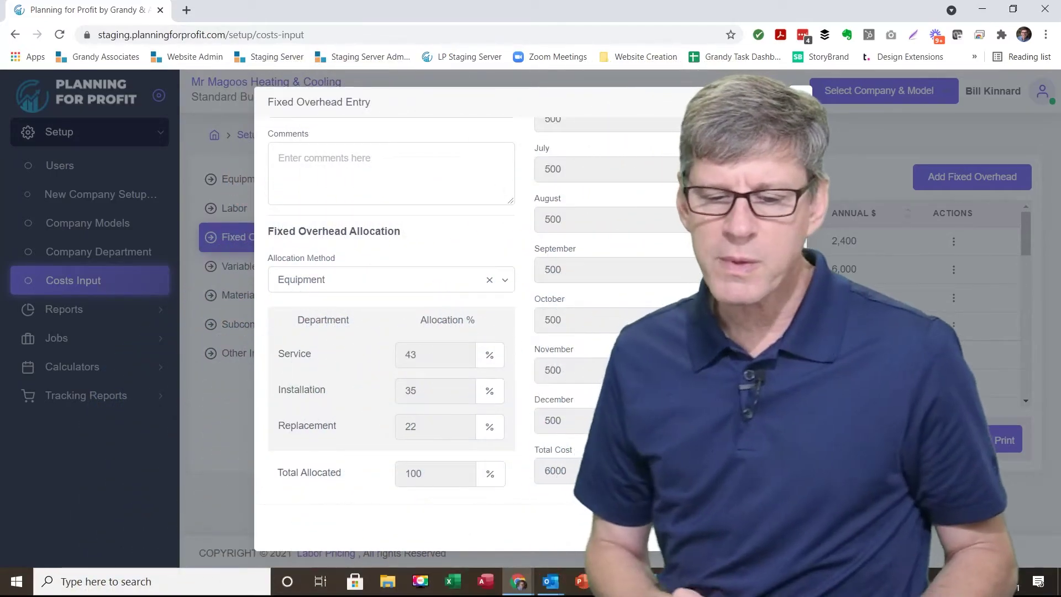
Step: Accept the Advertising fixed overhead entry, dismiss the success message, and highlight its row
{"action": "left_click", "coordinate": [754, 528]}
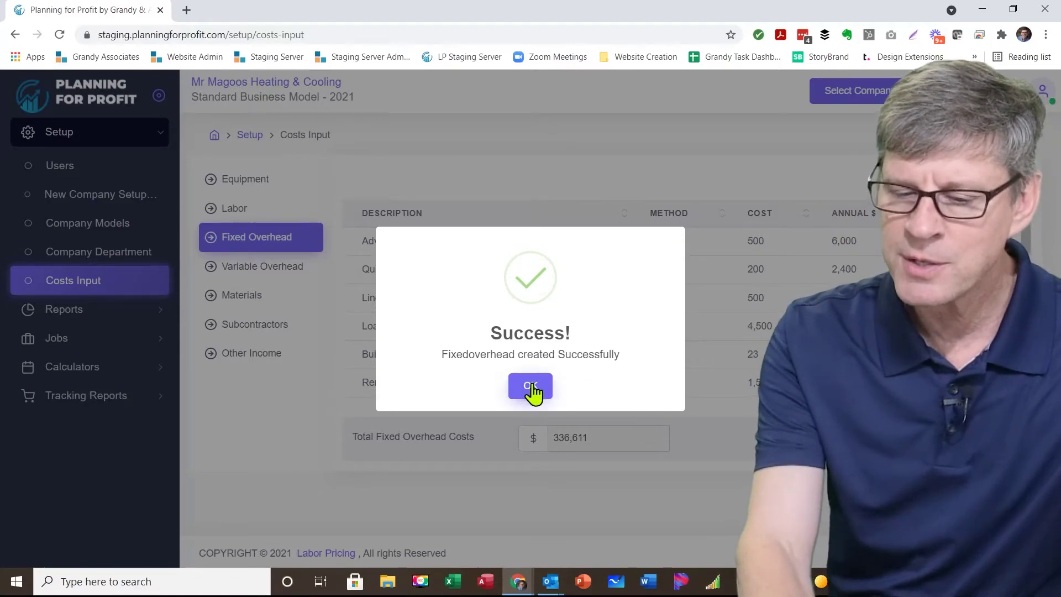
{"action": "left_click", "coordinate": [533, 389]}
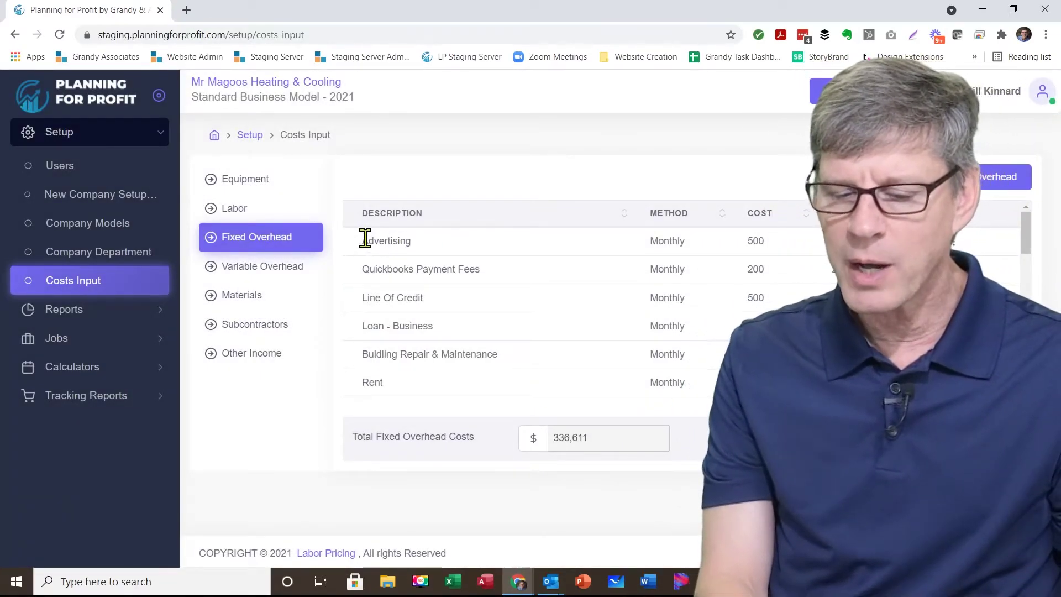
{"action": "left_click_drag", "start_coordinate": [365, 239], "coordinate": [831, 246]}
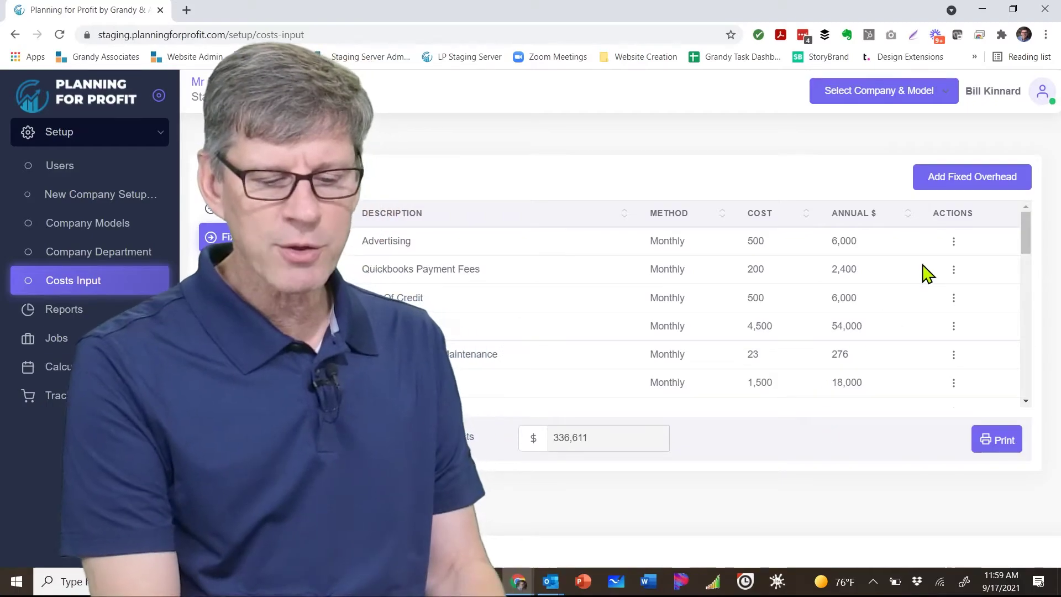
Step: Open the Actions menu on the Advertising overhead row
{"action": "left_click", "coordinate": [954, 243]}
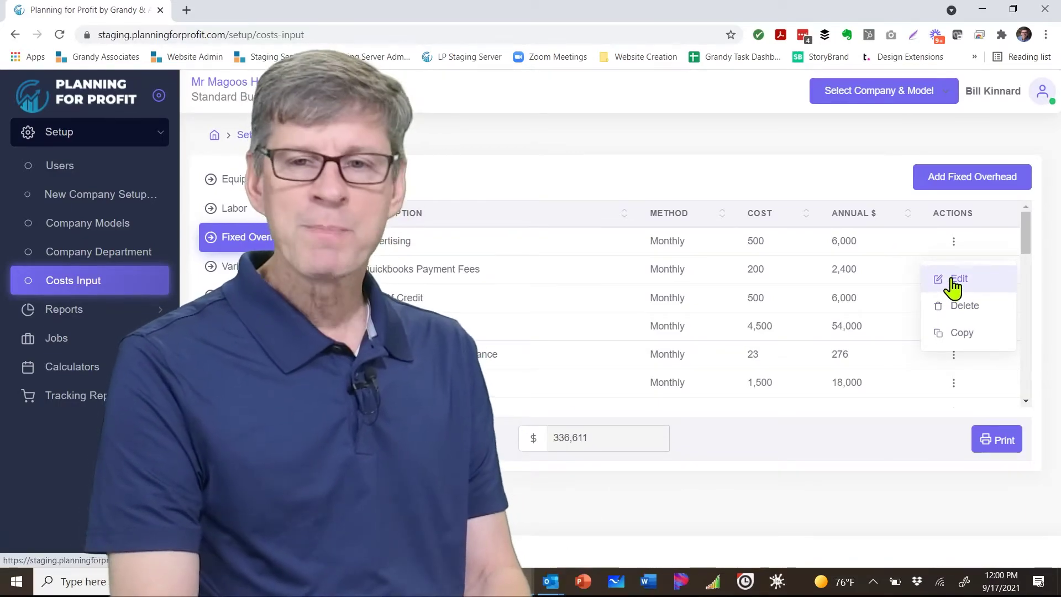
Step: Edit the Advertising overhead, convert it to a variable cost, and save the entry
{"action": "left_click", "coordinate": [953, 280]}
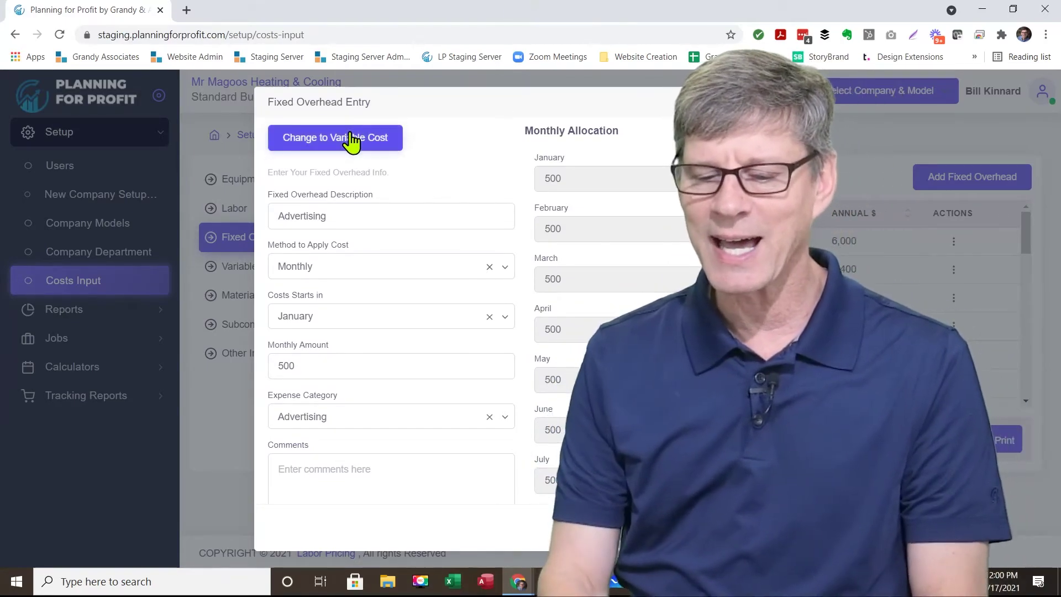
{"action": "left_click", "coordinate": [351, 138]}
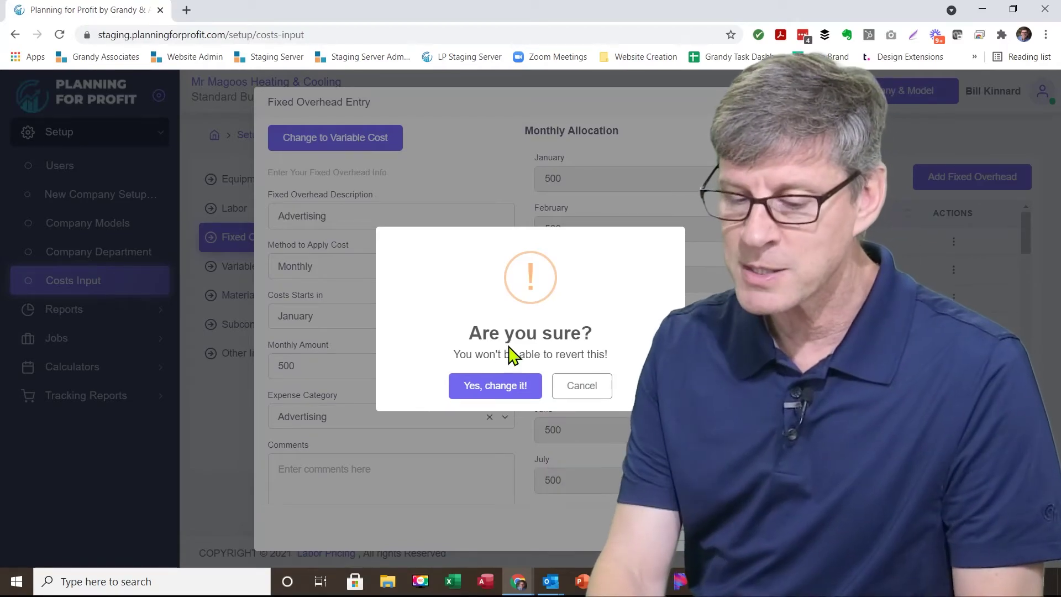
{"action": "left_click", "coordinate": [495, 386]}
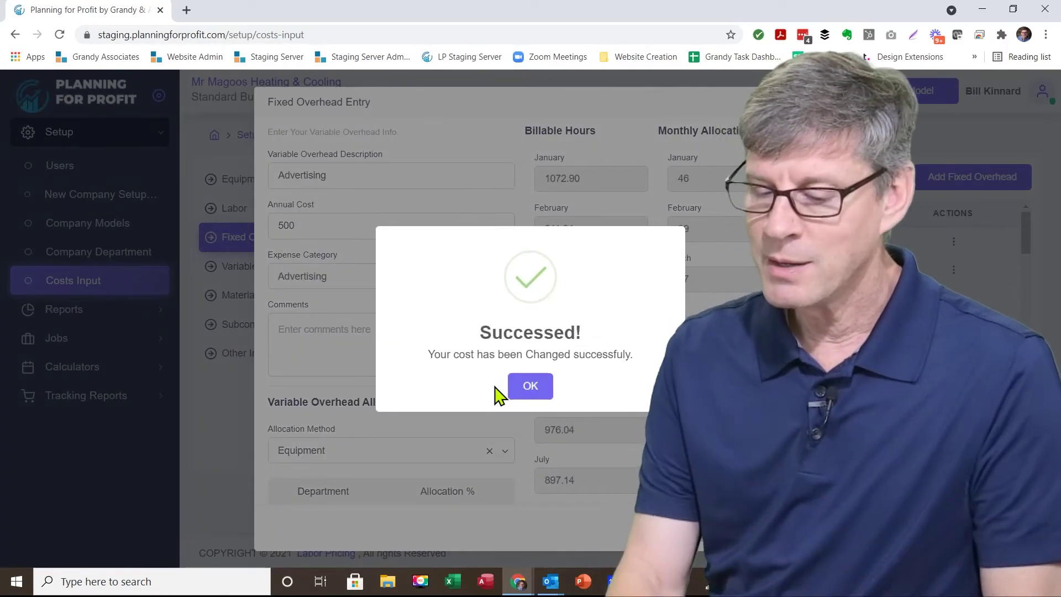
{"action": "left_click", "coordinate": [530, 386]}
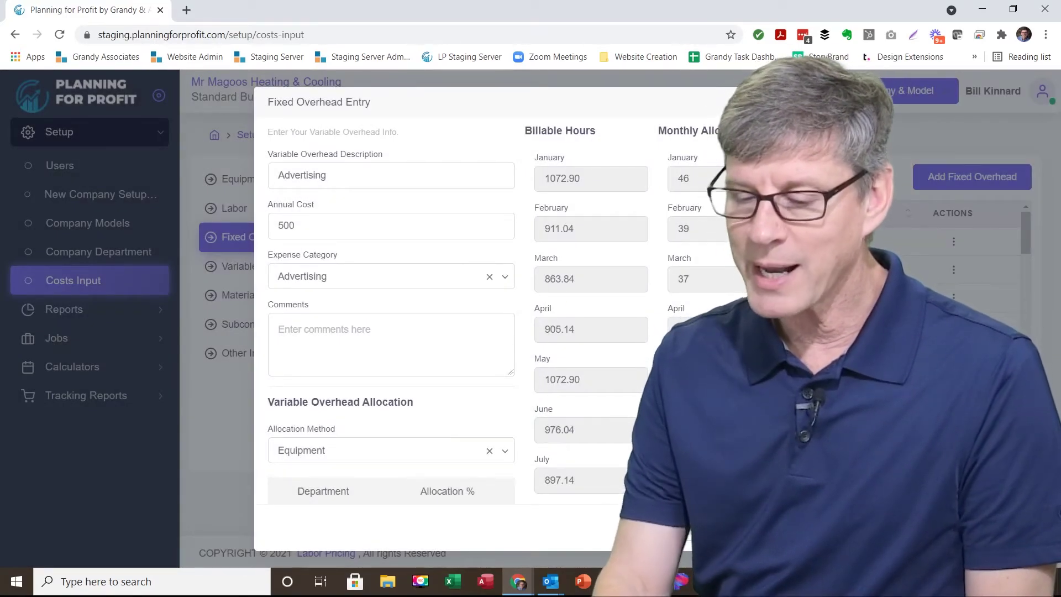
{"action": "left_click", "coordinate": [713, 528]}
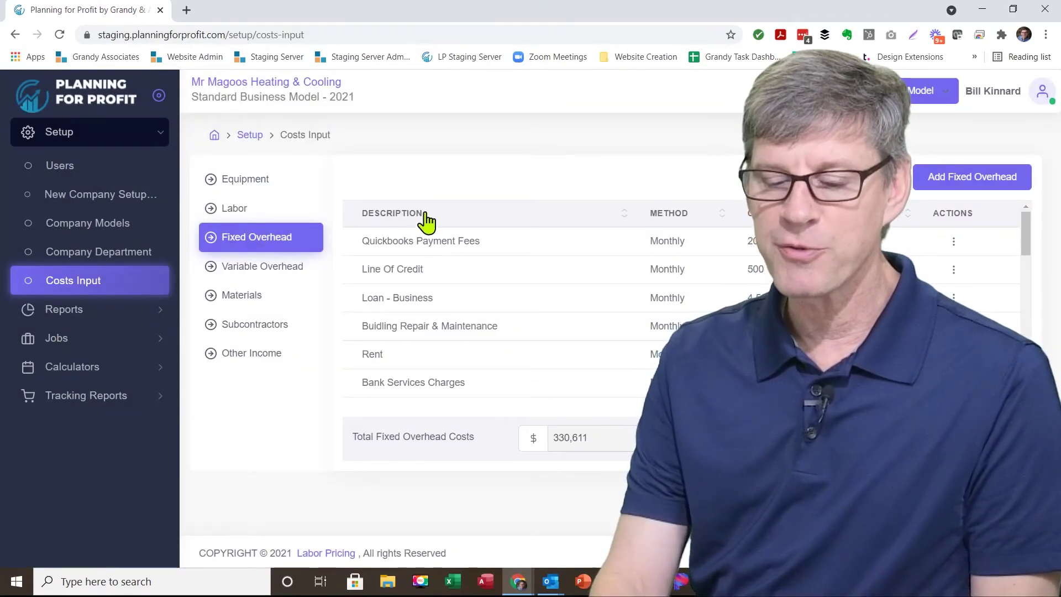
Step: Switch to the Variable Overhead list to see Advertising at the top
{"action": "left_click", "coordinate": [290, 274]}
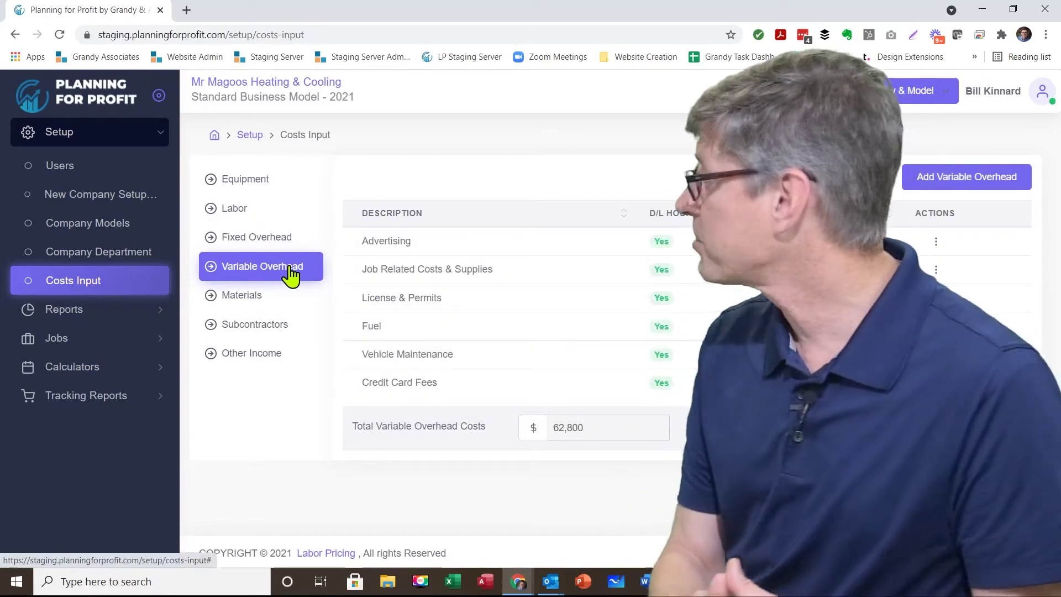